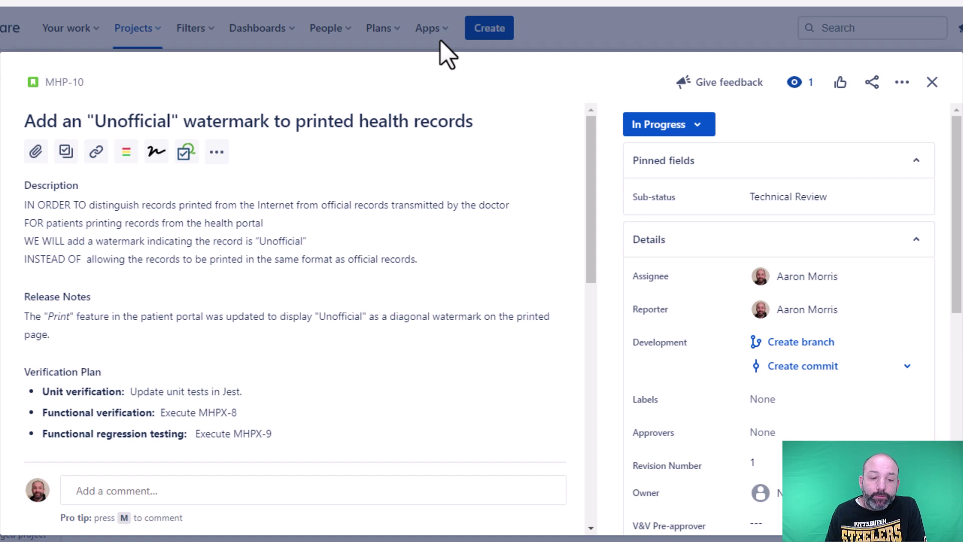
Set MHP-10's sub-status to Ready for Testing and reassign the story to the tester
scroll(215, 391, down, 5)
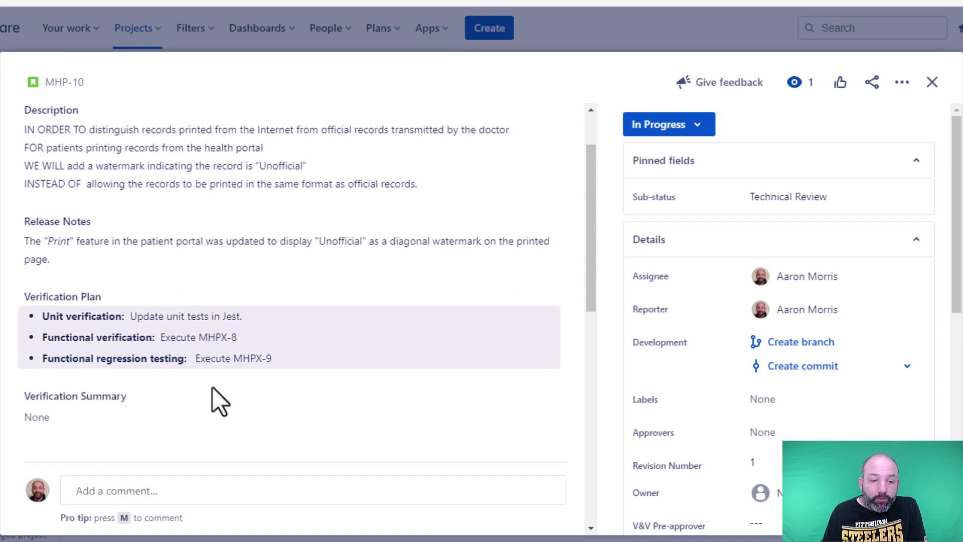
scroll(239, 422, down, 2)
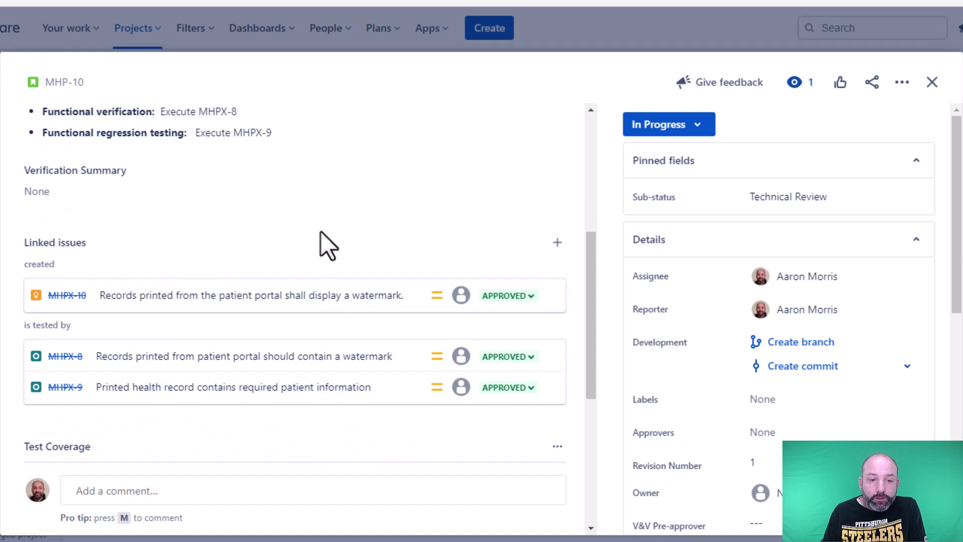
scroll(321, 232, up, 3)
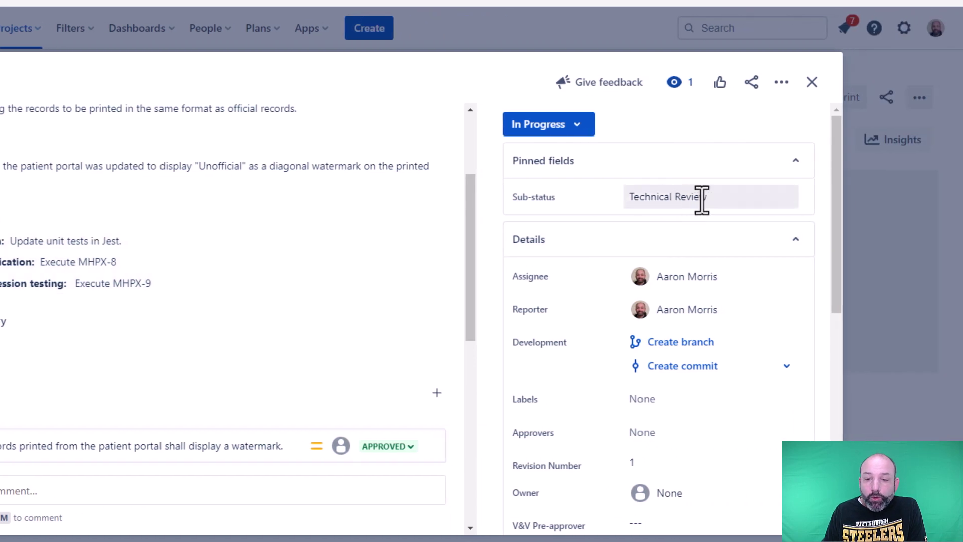
click(701, 196)
click(703, 285)
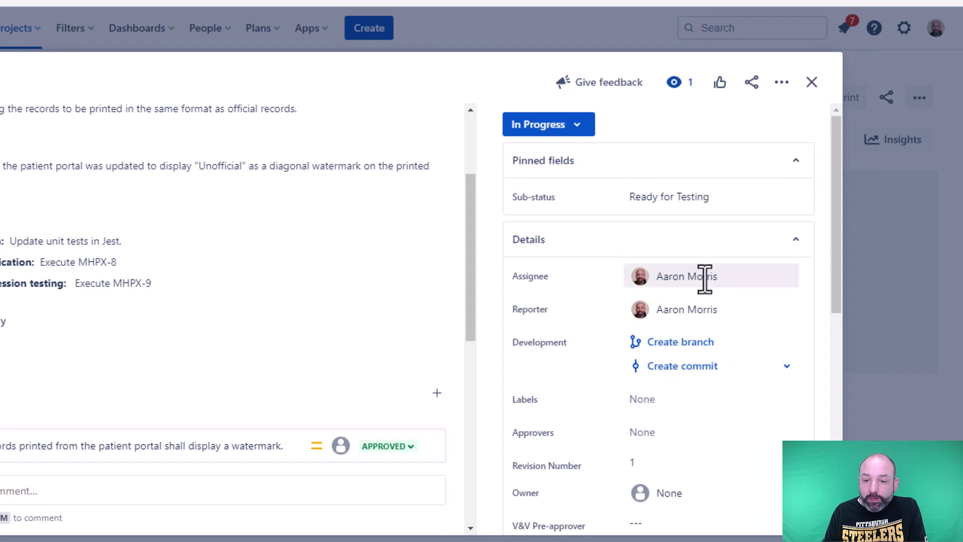
click(650, 276)
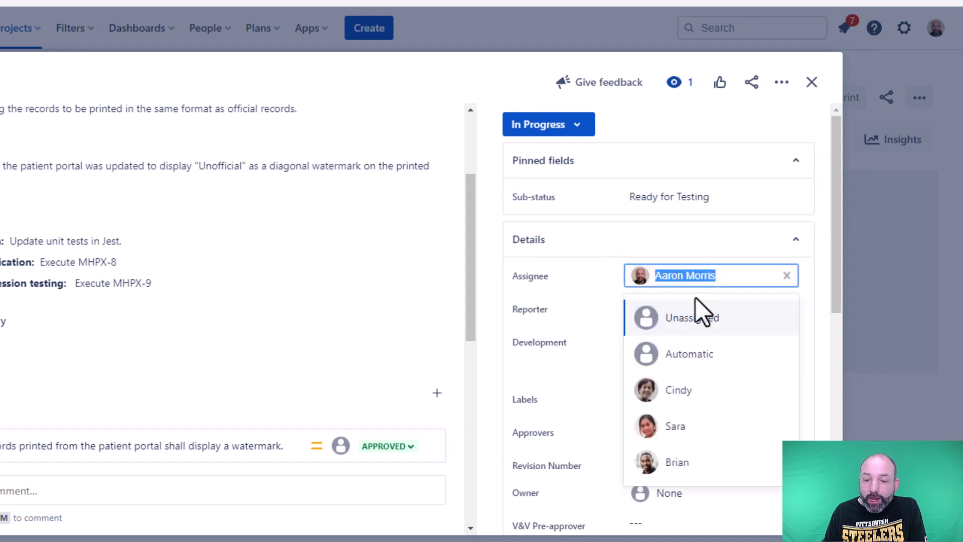
click(677, 426)
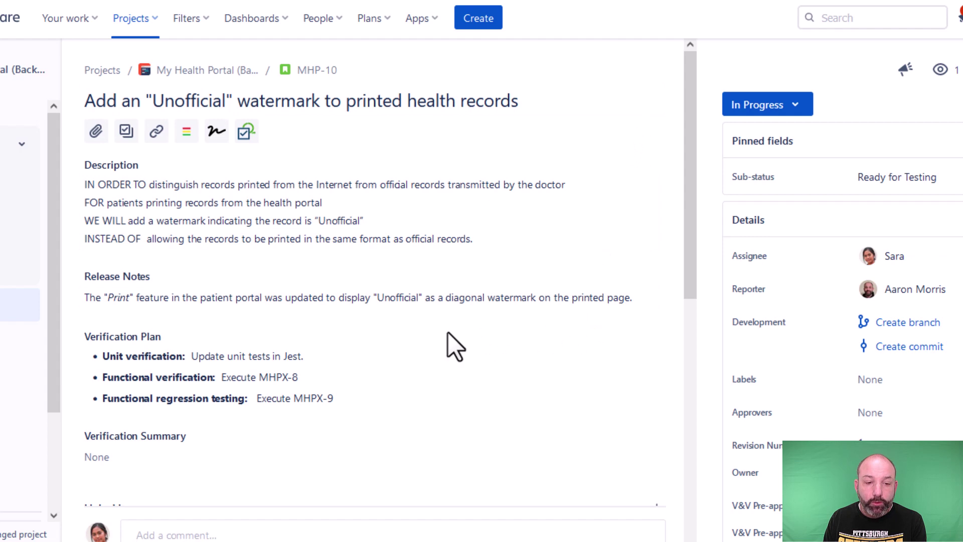
scroll(249, 286, down, 2)
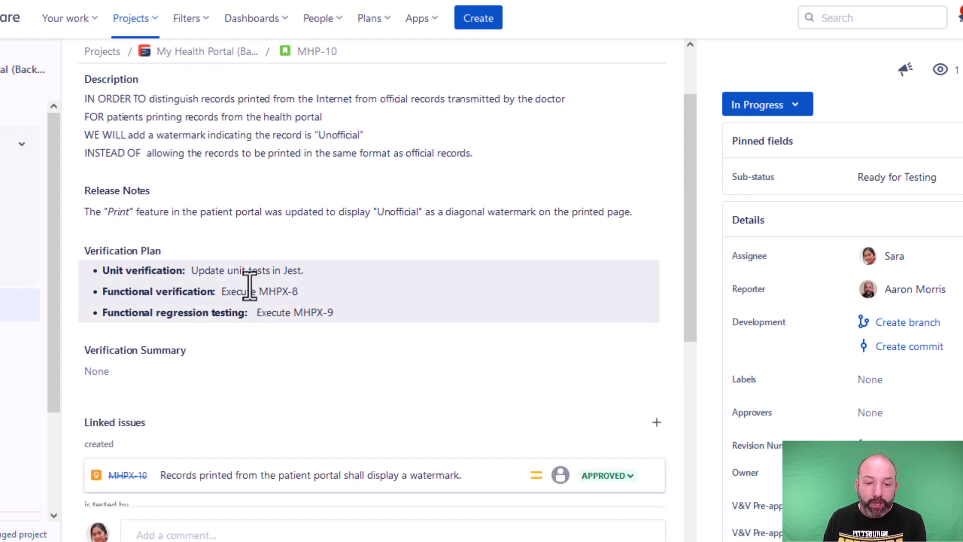
scroll(249, 286, down, 4)
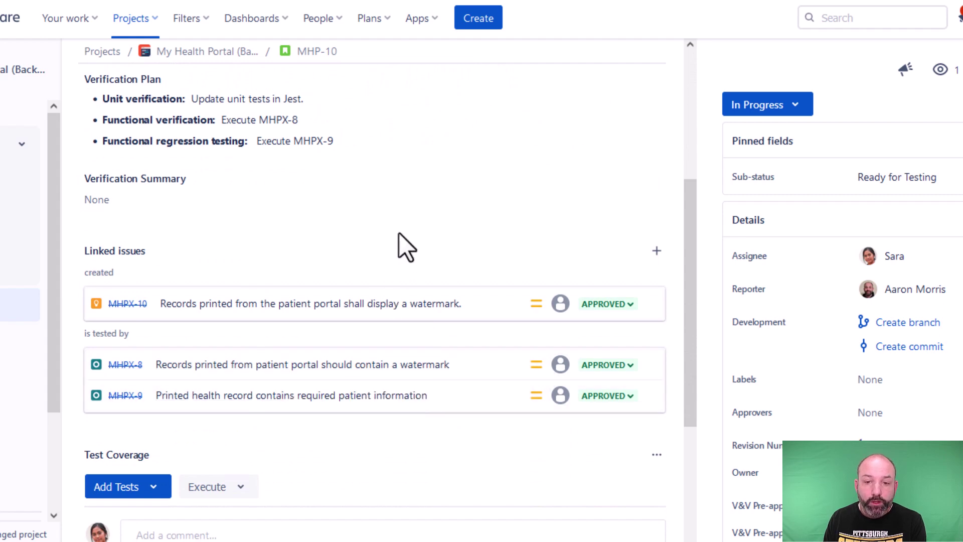
scroll(399, 229, up, 5)
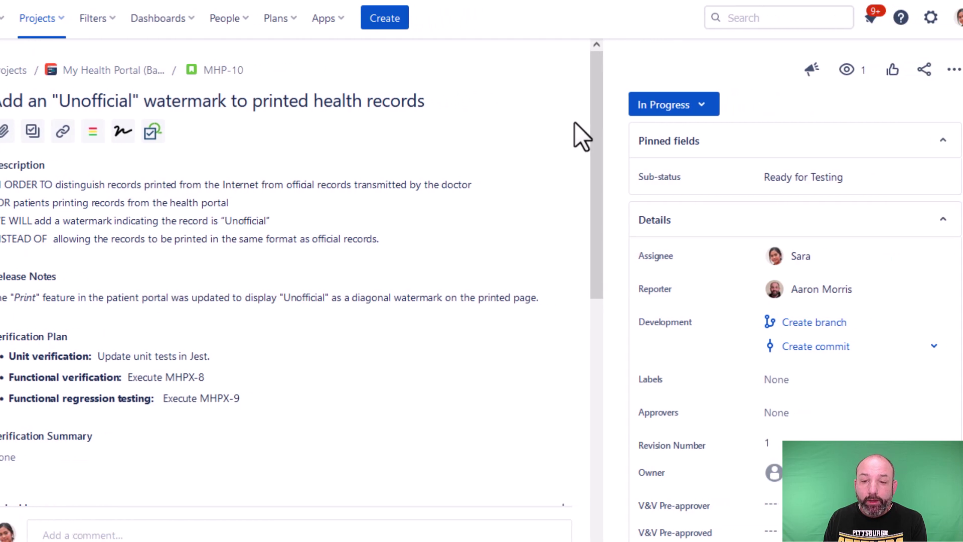
Transition MHP-10 to Ready to Test and scroll down to its V&V pre-approval fields
click(660, 109)
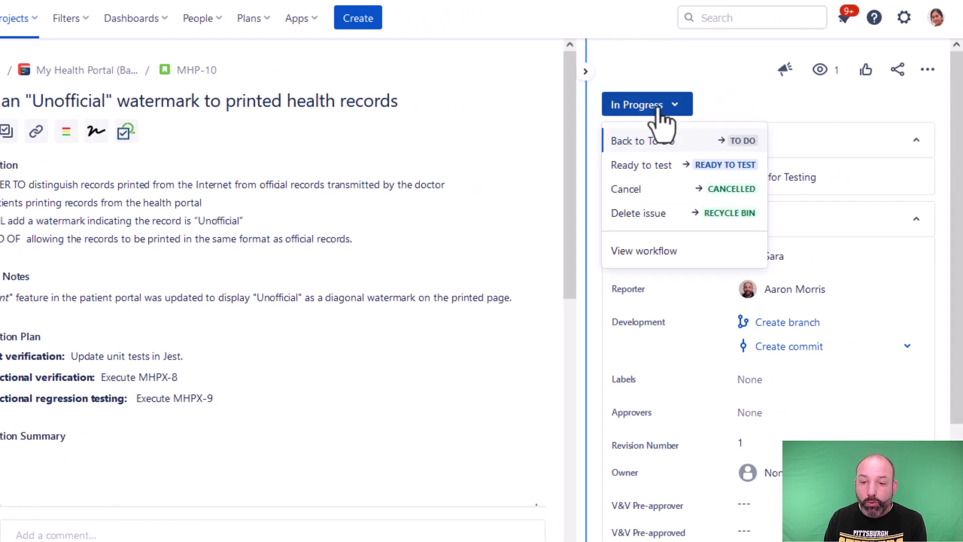
click(655, 169)
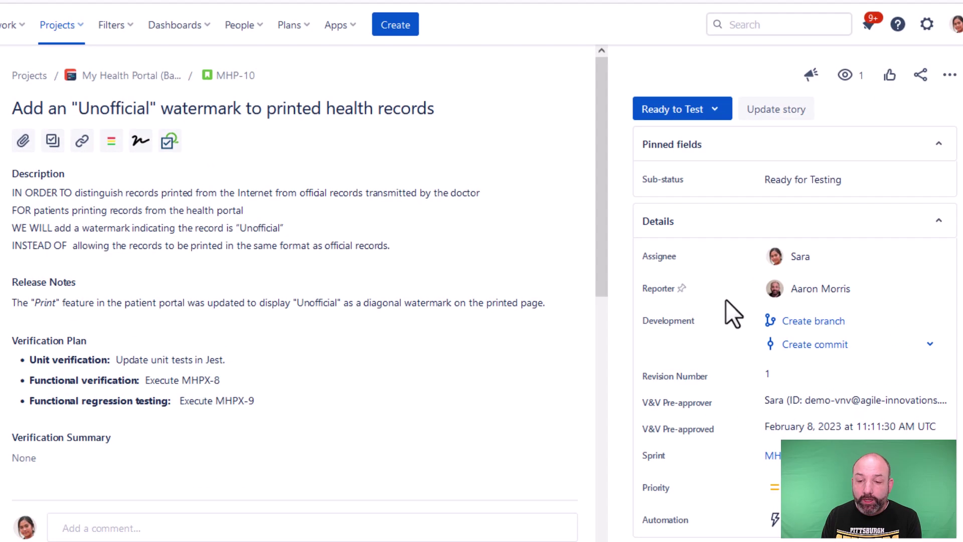
scroll(746, 365, down, 2)
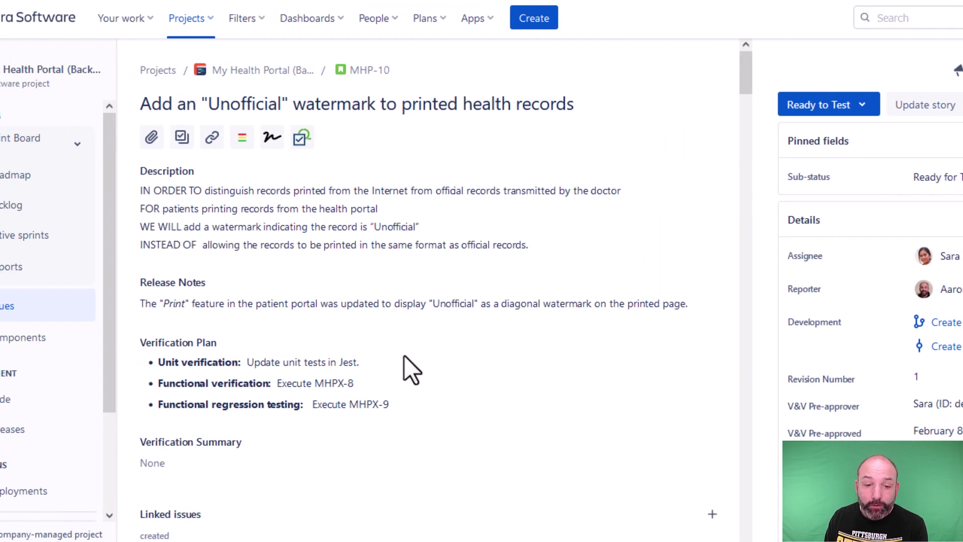
Highlight the filled V&V Pre-approved date and V&V Pre-approver values on MHP-10
double_click(261, 362)
click(307, 383)
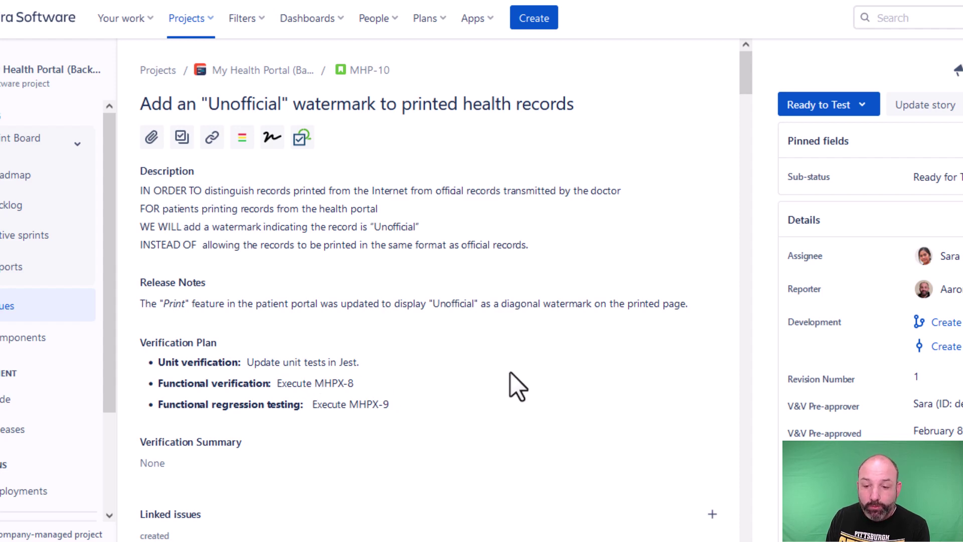
scroll(504, 371, down, 2)
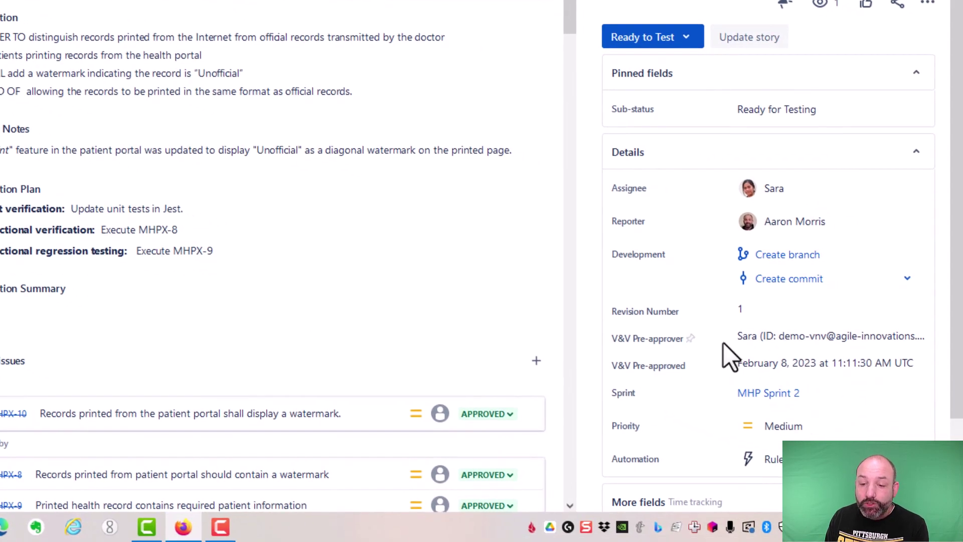
double_click(776, 362)
double_click(757, 337)
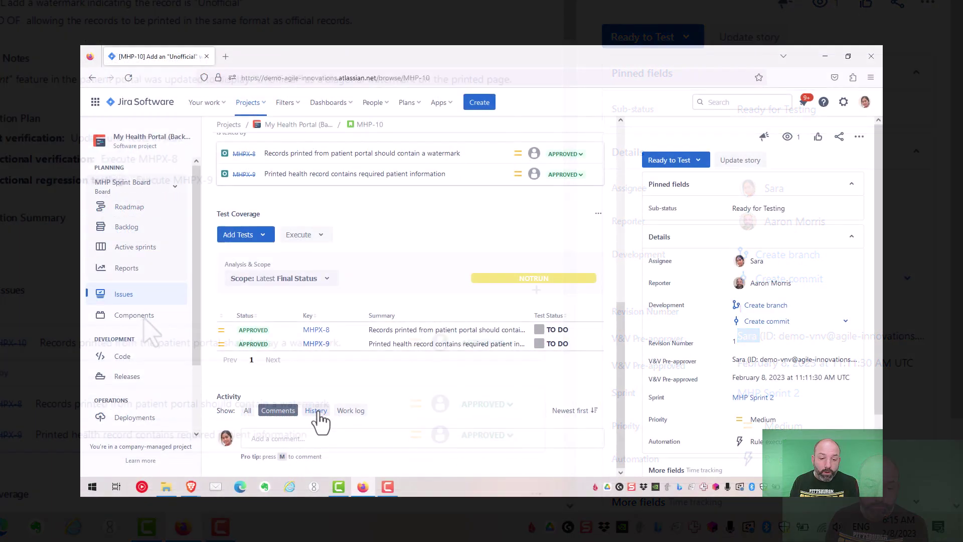
Show MHP-10's History and scroll to the automation's V&V field updates
click(317, 416)
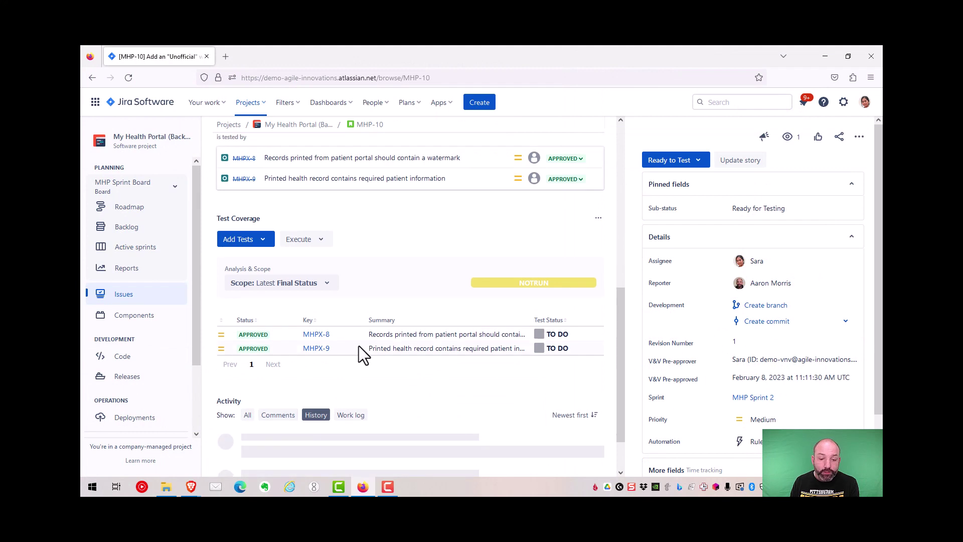
scroll(354, 344, down, 2)
scroll(358, 346, down, 2)
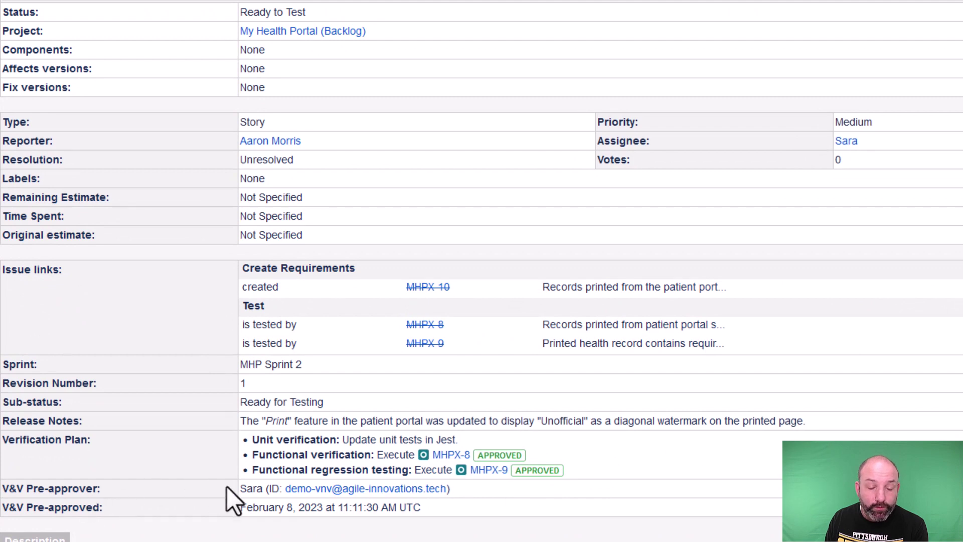
Highlight the V&V pre-approval values in the printable issue view
drag(227, 485, 452, 520)
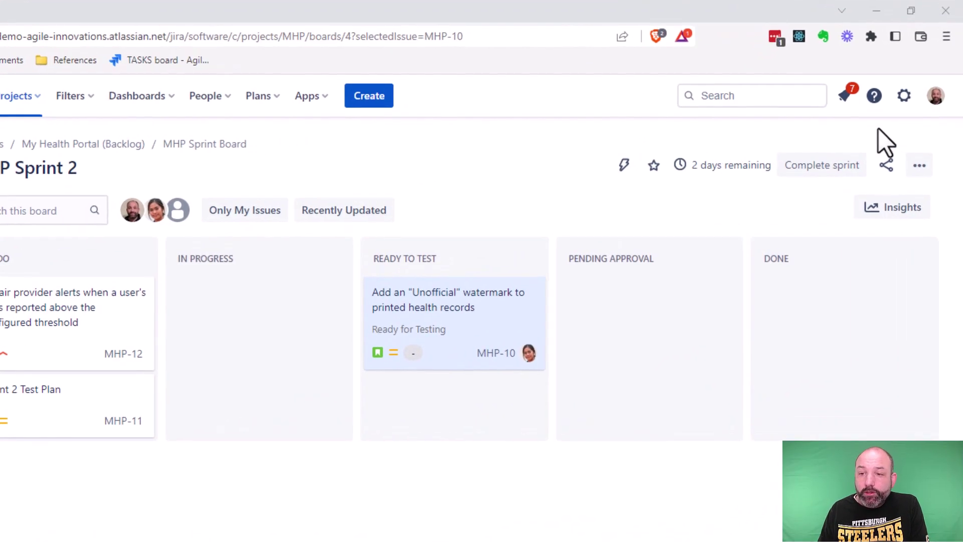
Filter the Issues > Custom fields admin list by 'v&v'
click(905, 99)
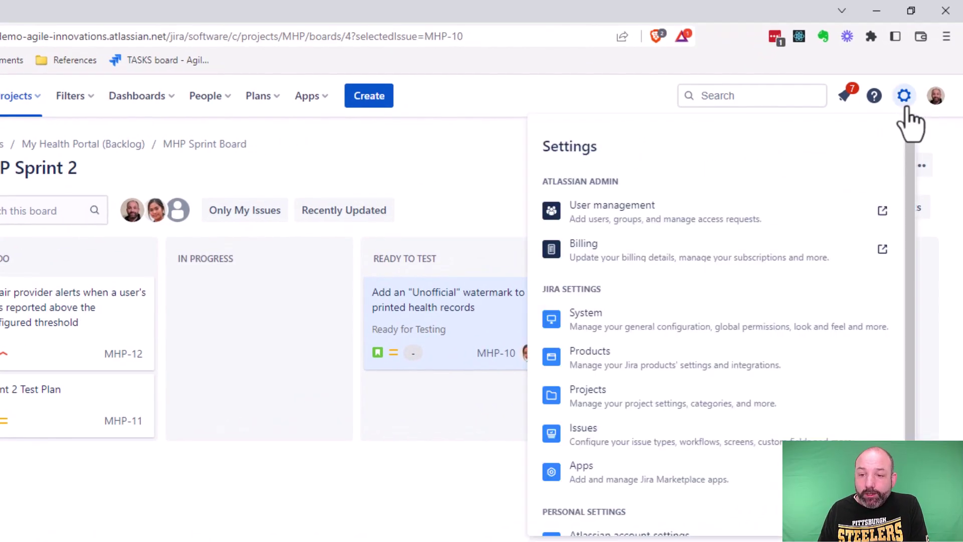
click(612, 448)
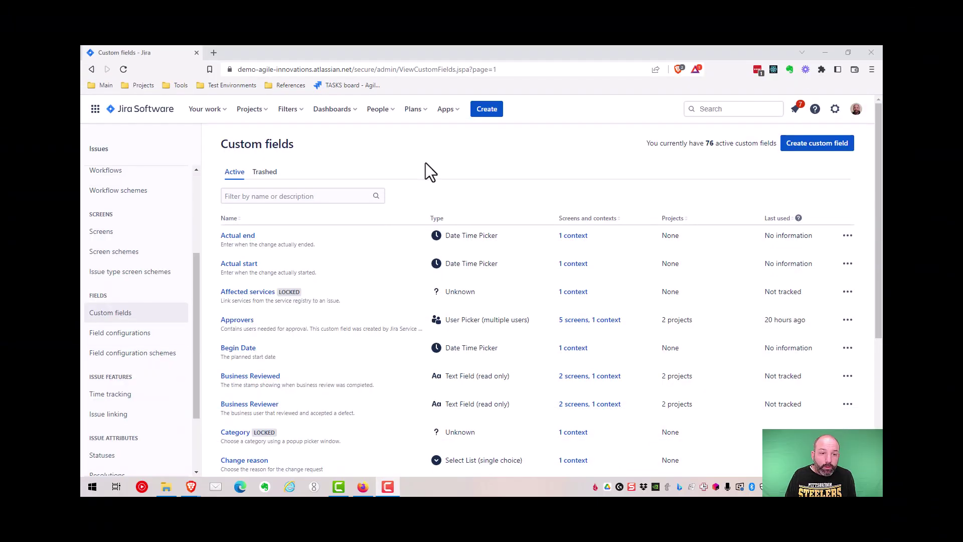
click(323, 195)
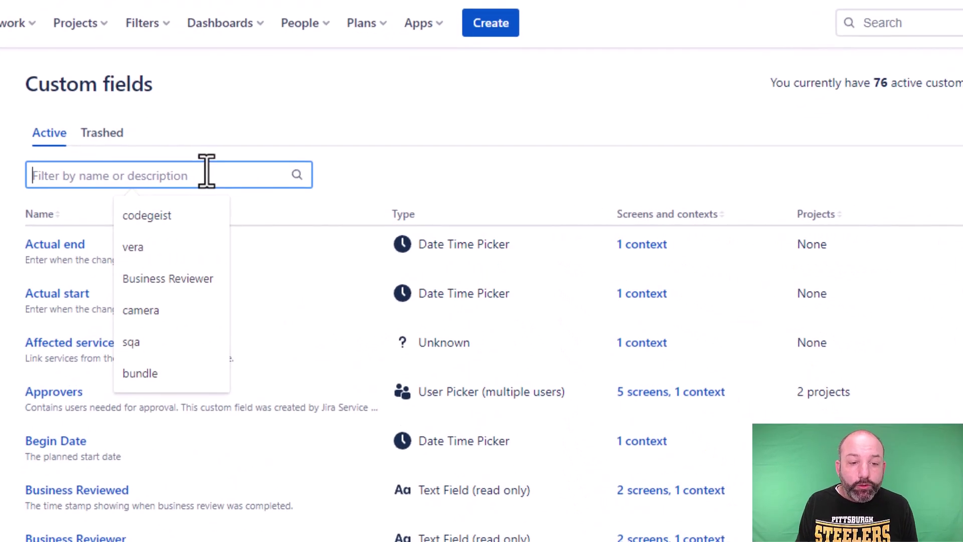
text(v&v)
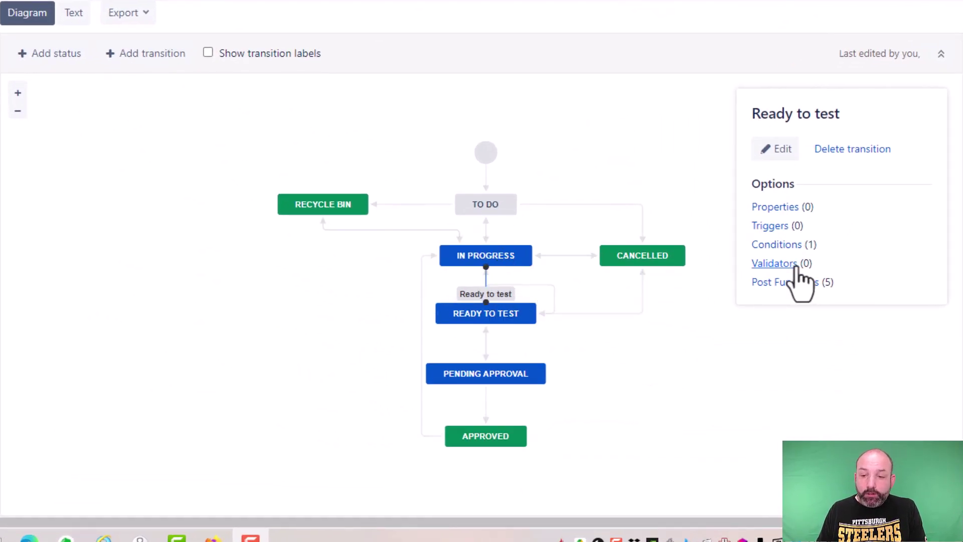
Inspect the Ready to test transition's conditions and the Ready to Test status properties
click(783, 246)
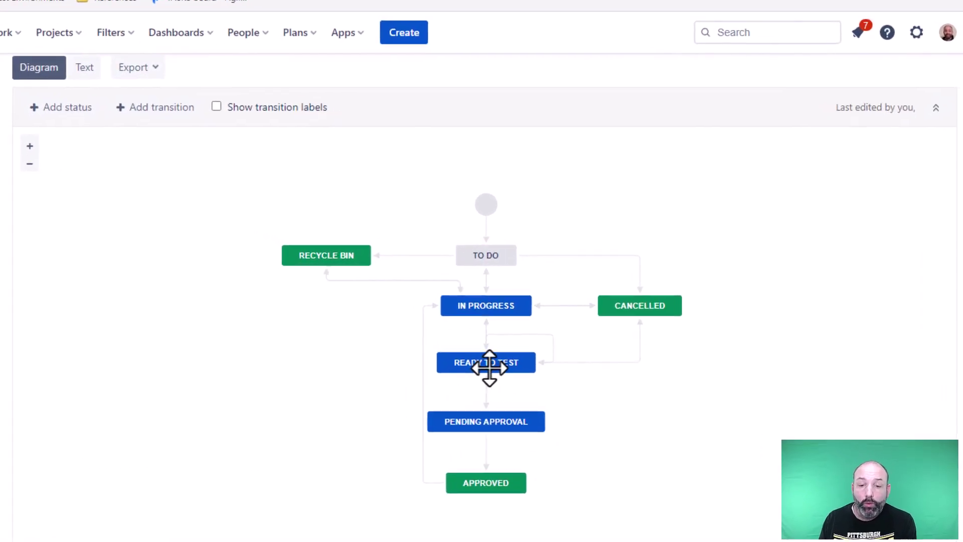
click(533, 340)
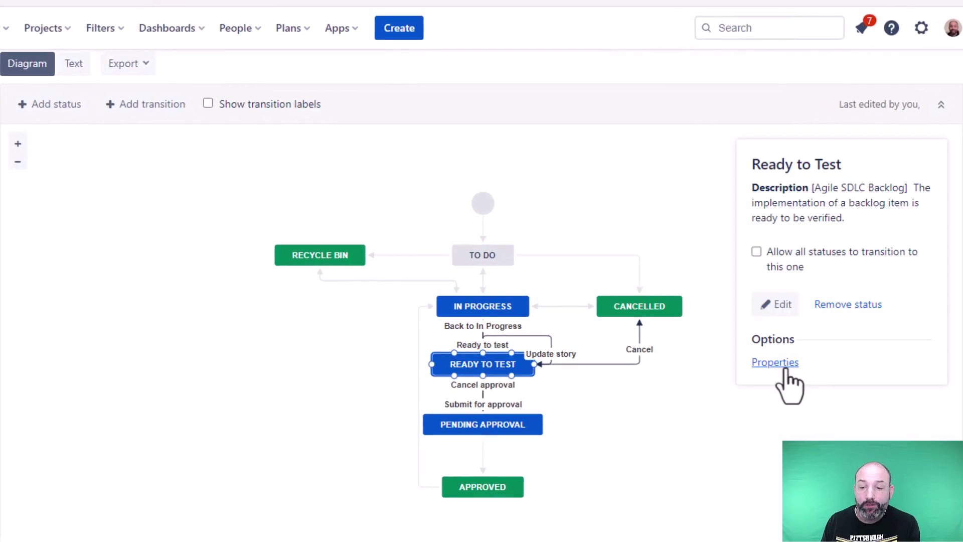
click(788, 372)
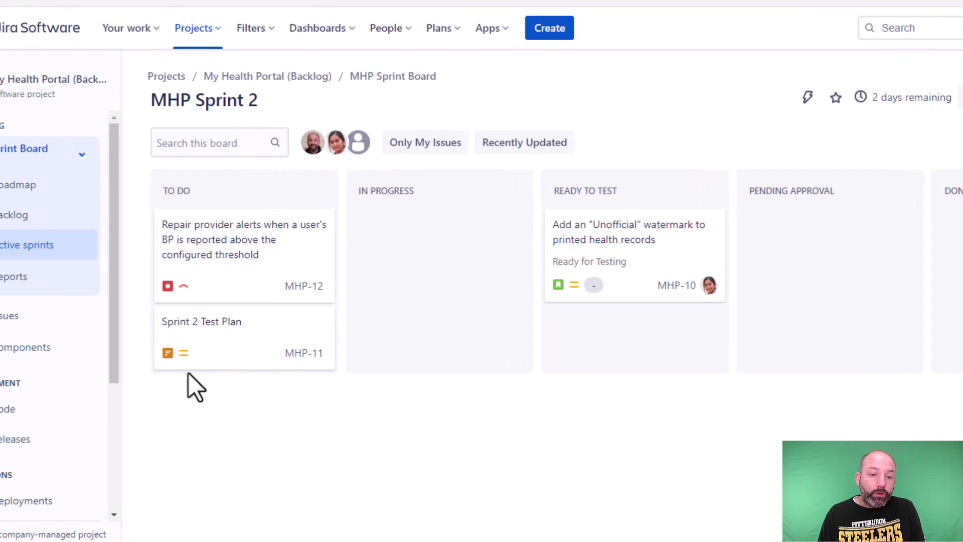
Open the MHP project's Automation rules list from Project settings
drag(174, 372, 182, 504)
click(117, 511)
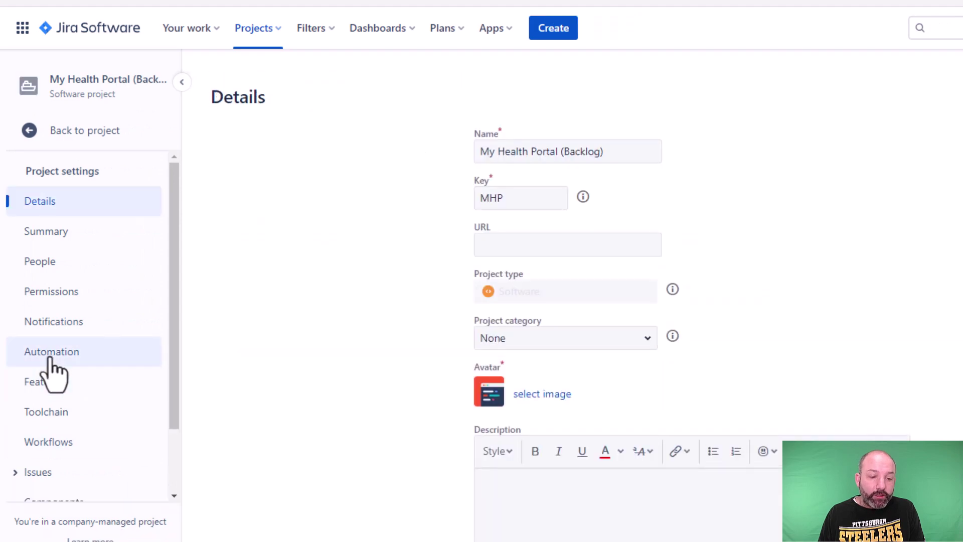
click(51, 357)
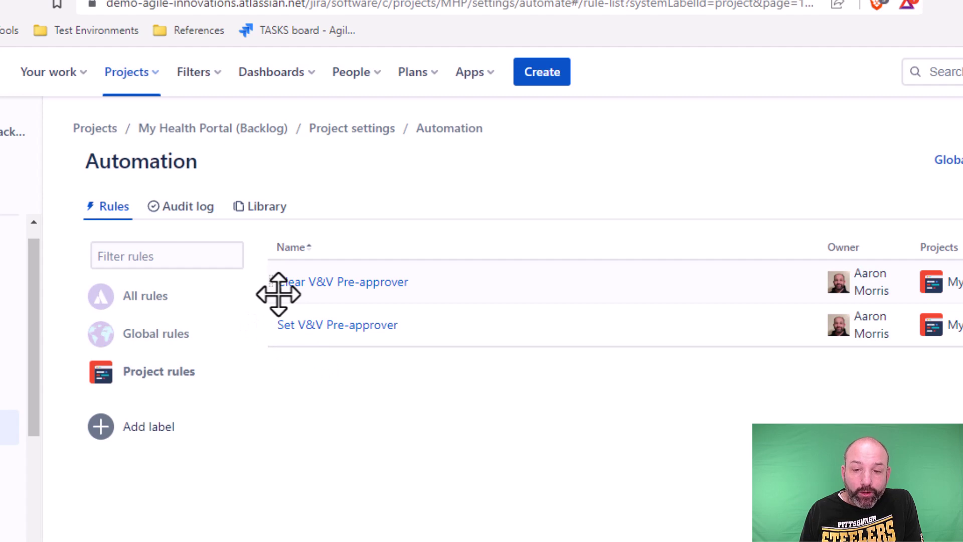
Open the Set V&V Pre-approver rule and review its trigger and Edit issue fields action
click(362, 332)
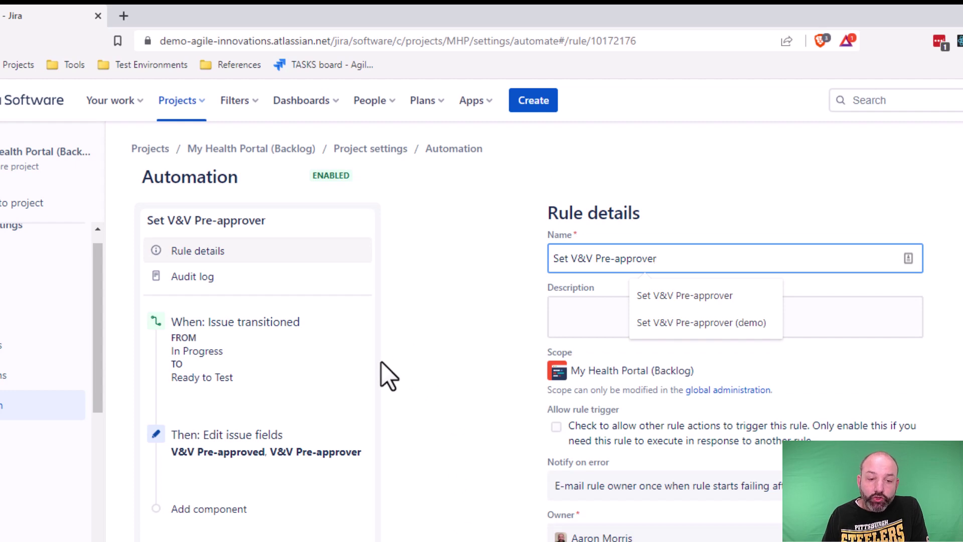
click(336, 354)
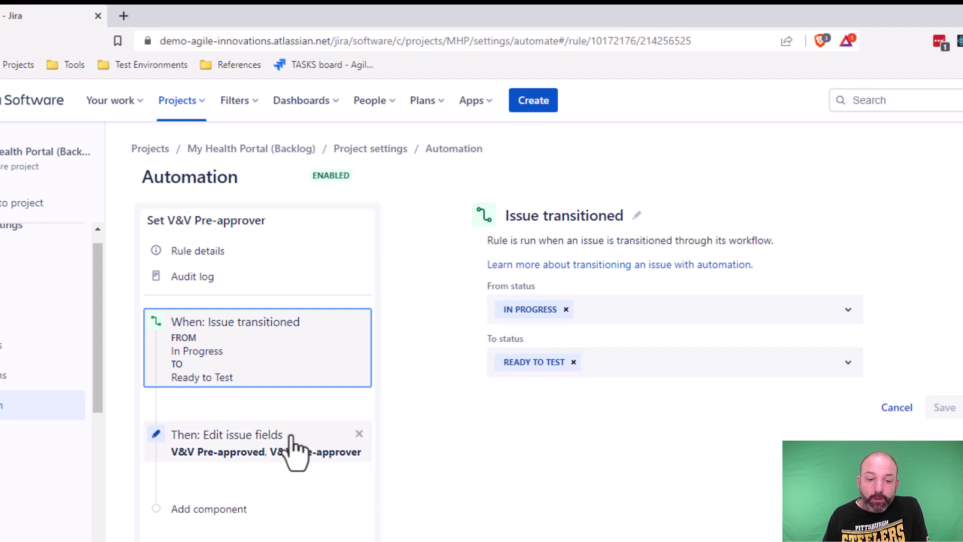
click(333, 432)
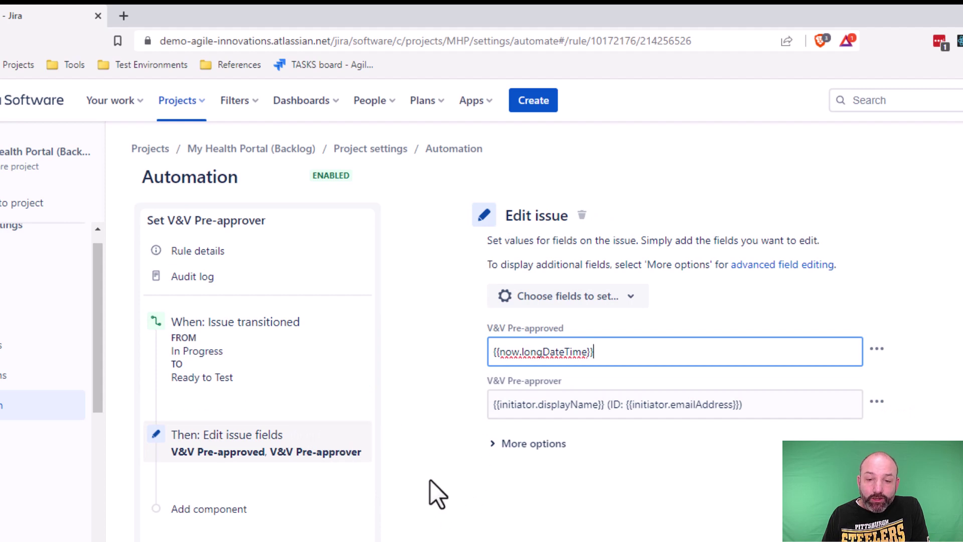
click(485, 330)
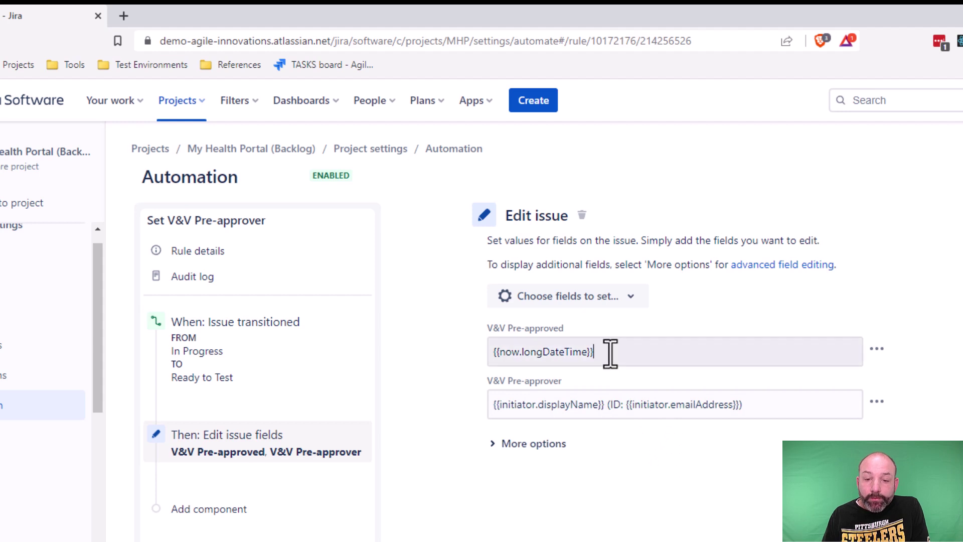
Highlight the now.longDateTime and initiator smart values for V&V Pre-approved and V&V Pre-approver
drag(612, 354, 494, 351)
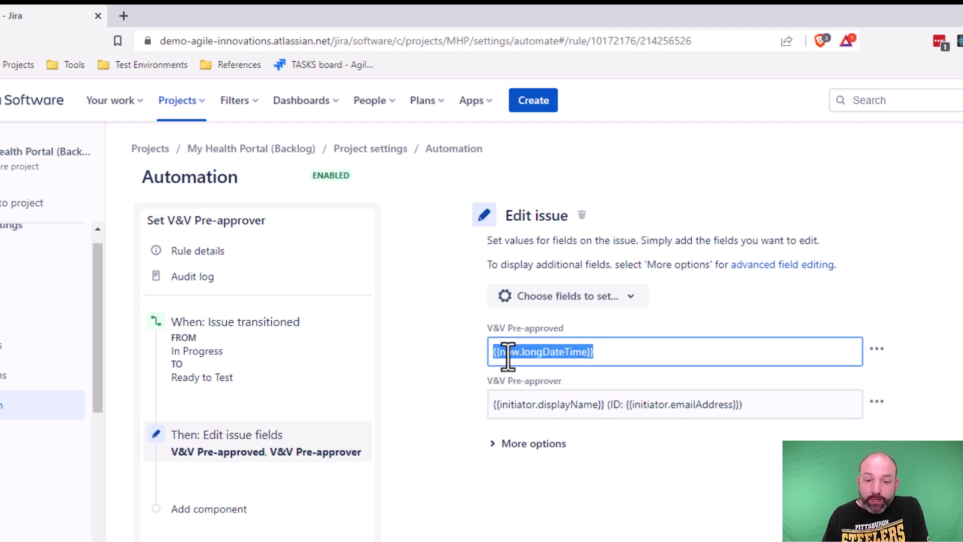
click(504, 354)
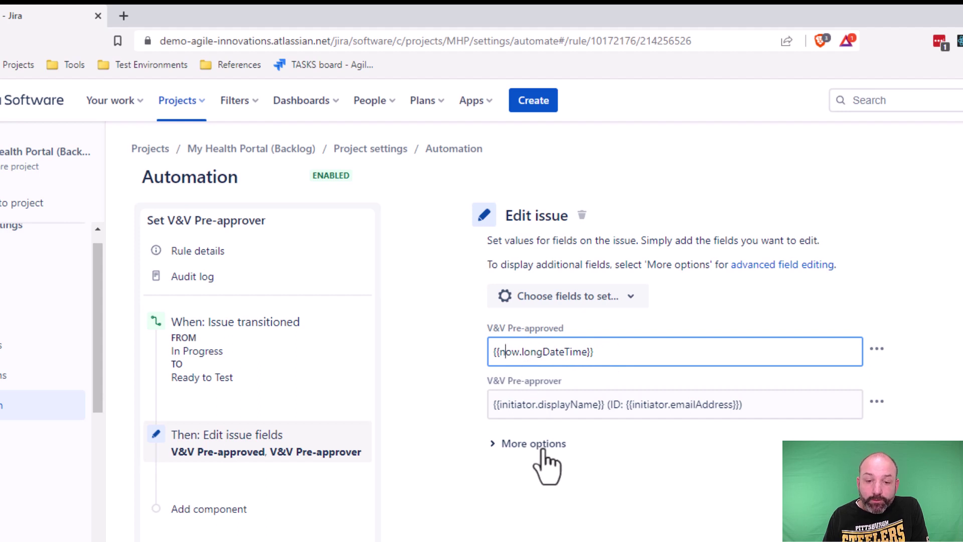
drag(497, 404, 747, 405)
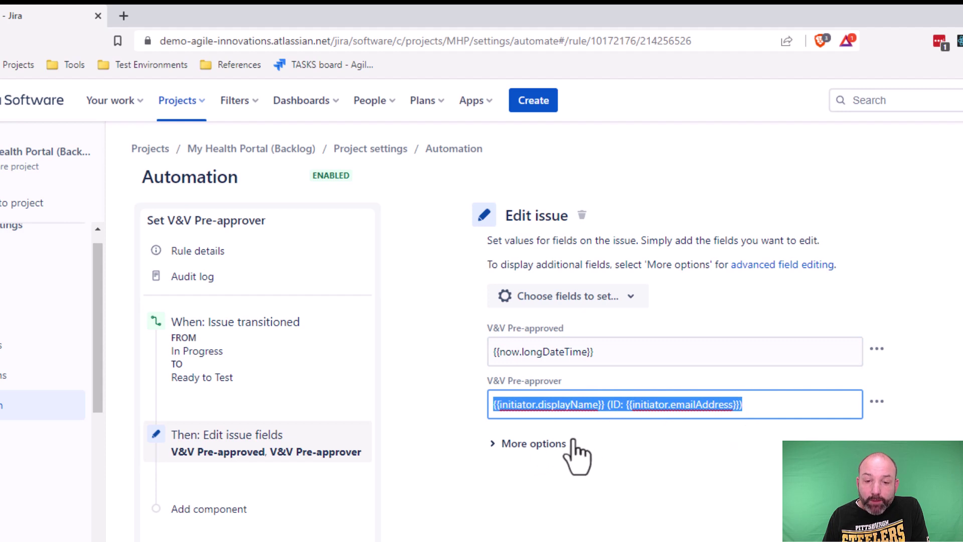
click(483, 399)
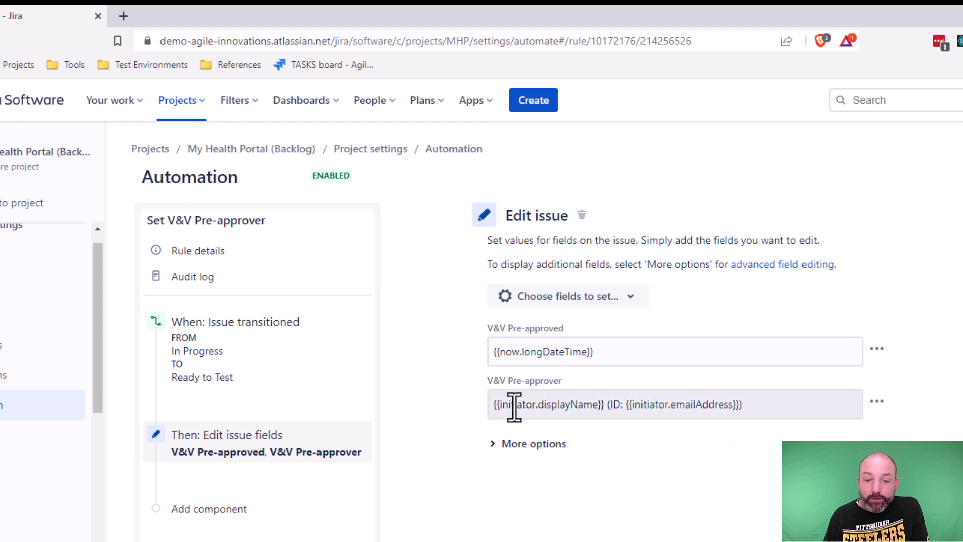
click(537, 407)
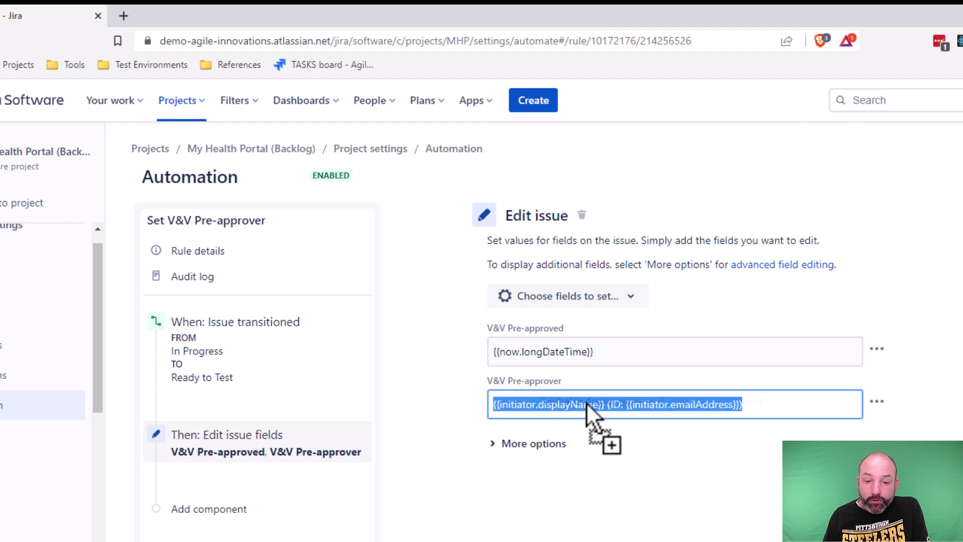
click(586, 404)
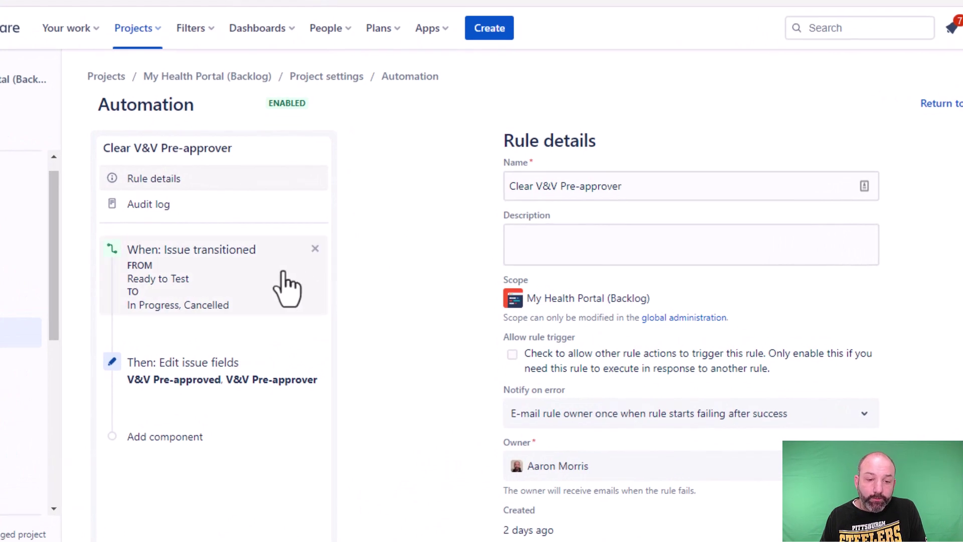
Show the Clear rule's trigger for moves from Ready to Test to In Progress or Cancelled
click(286, 288)
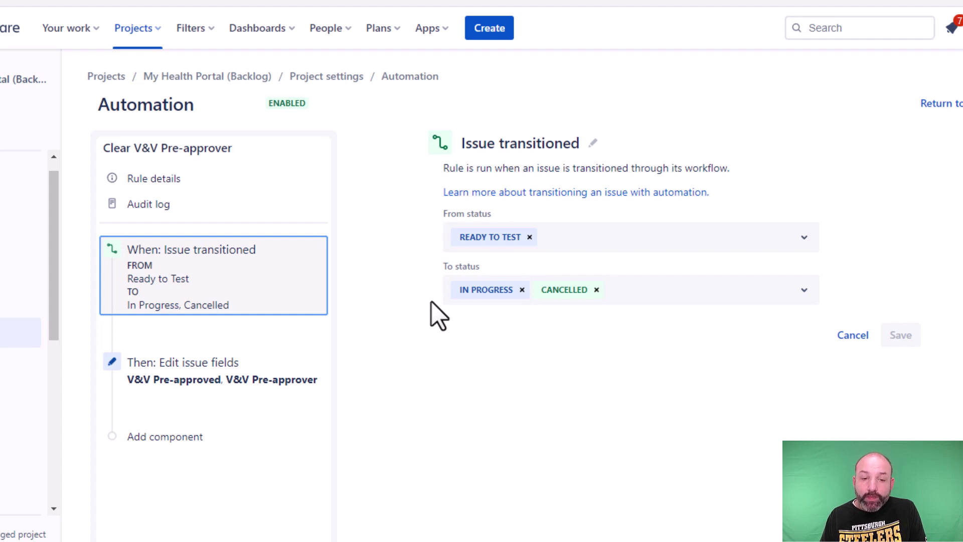
Show the Clear rule's action setting V&V Pre-approved and V&V Pre-approver to ---
click(266, 362)
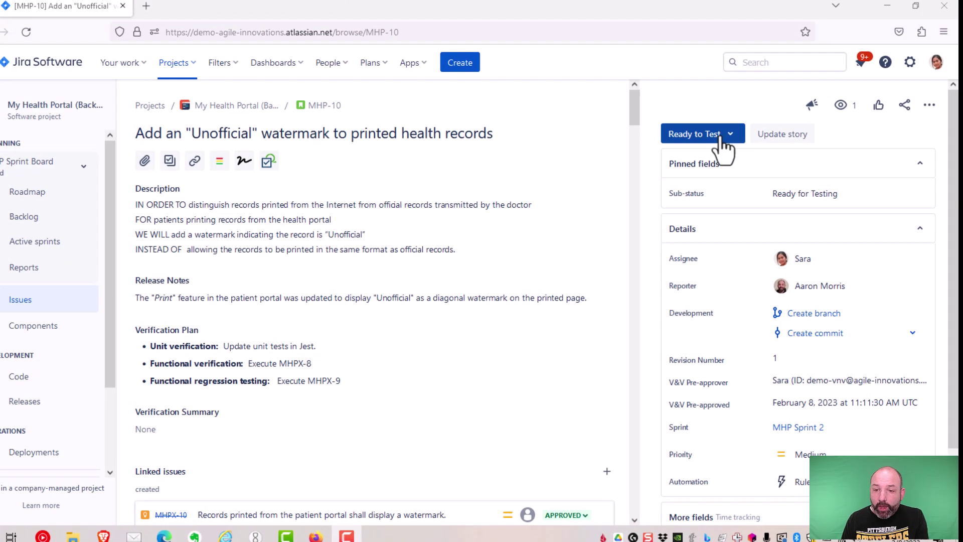
Move MHP-10 back to In Progress and reload to confirm the V&V fields cleared
click(723, 135)
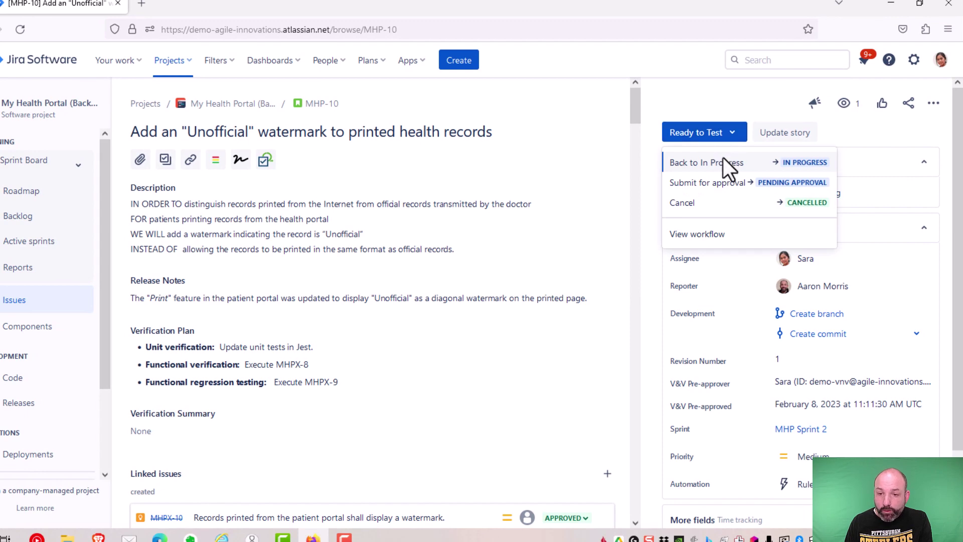
click(724, 161)
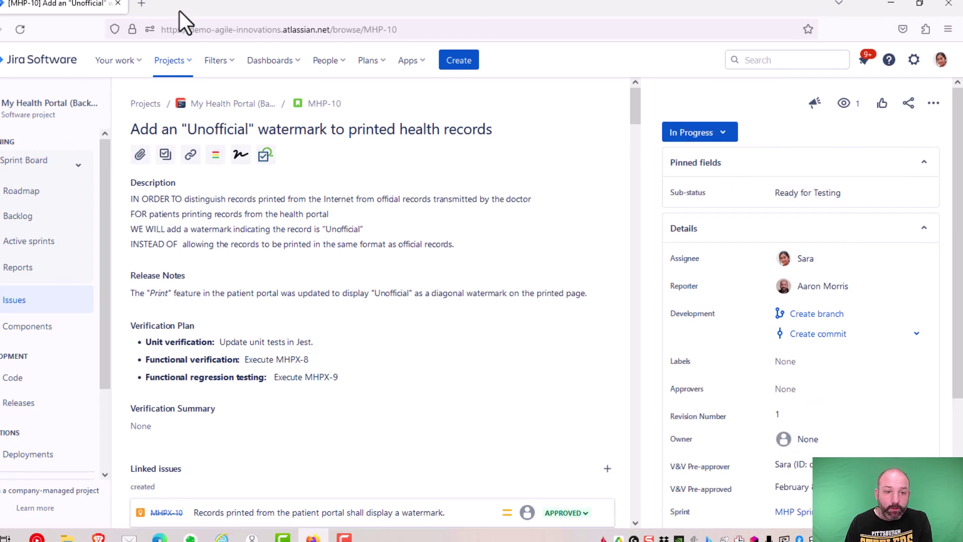
click(20, 31)
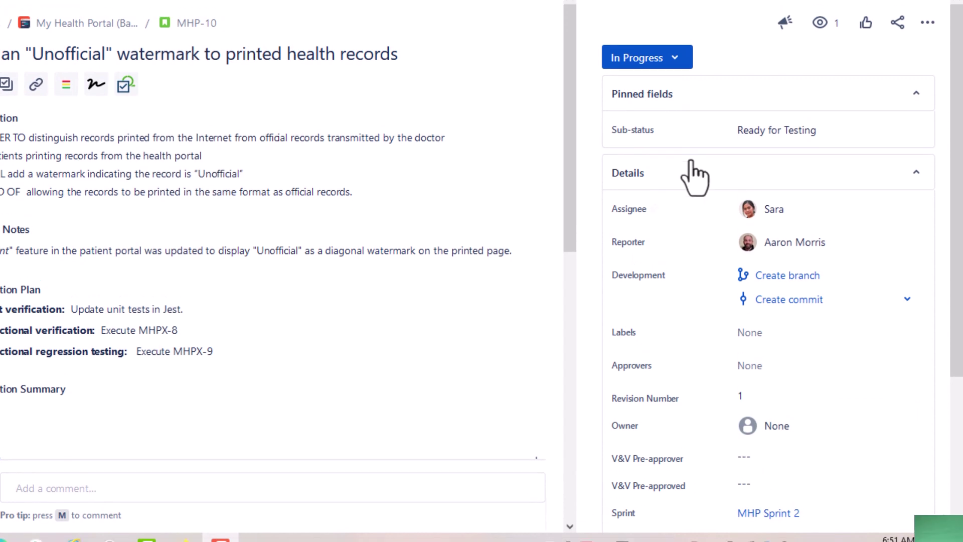
Transition MHP-10 from In Progress to Ready to Test, then reload to check the V&V fields
click(677, 105)
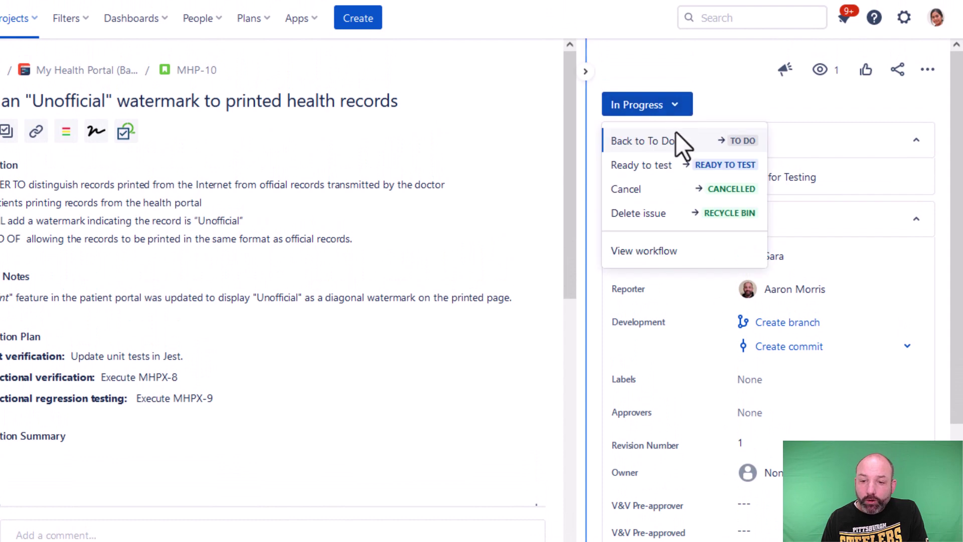
click(655, 167)
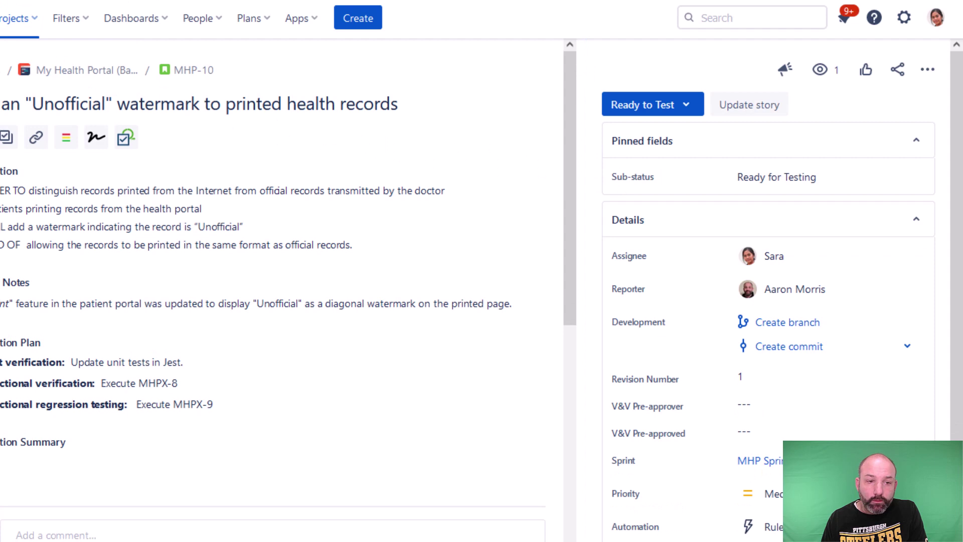
key(F5)
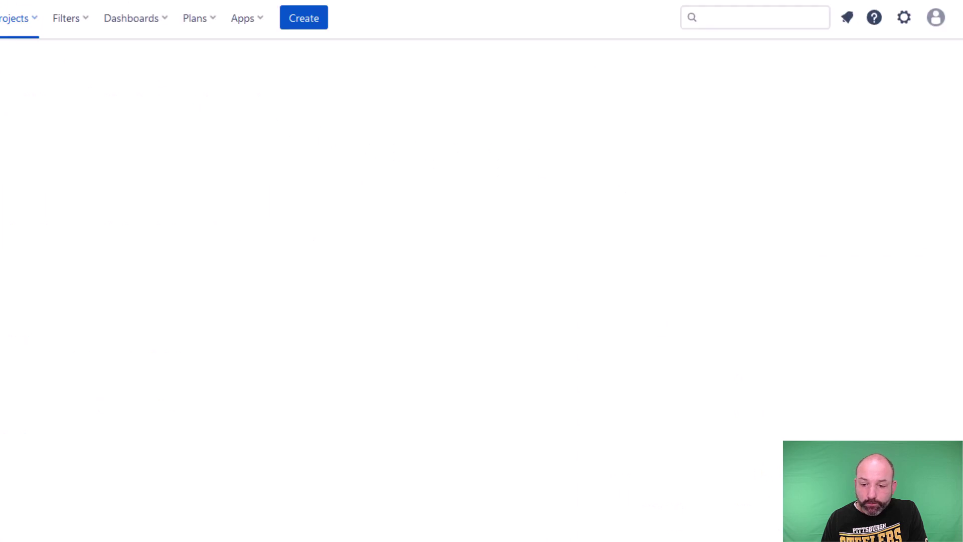